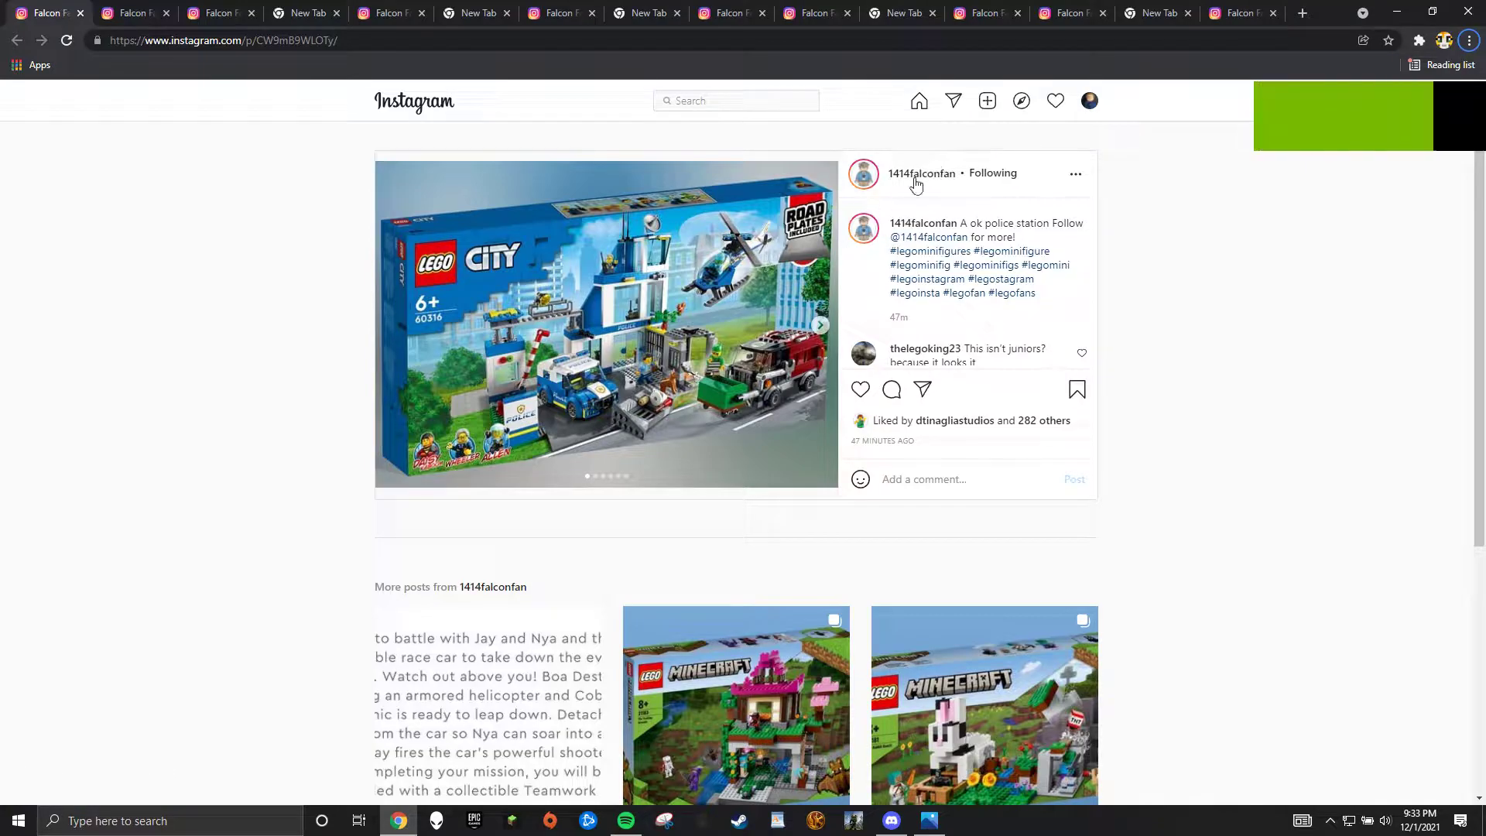
# Step: Advance the police station carousel to its second photo and set browser zoom to 150%
pyautogui.click(821, 325)
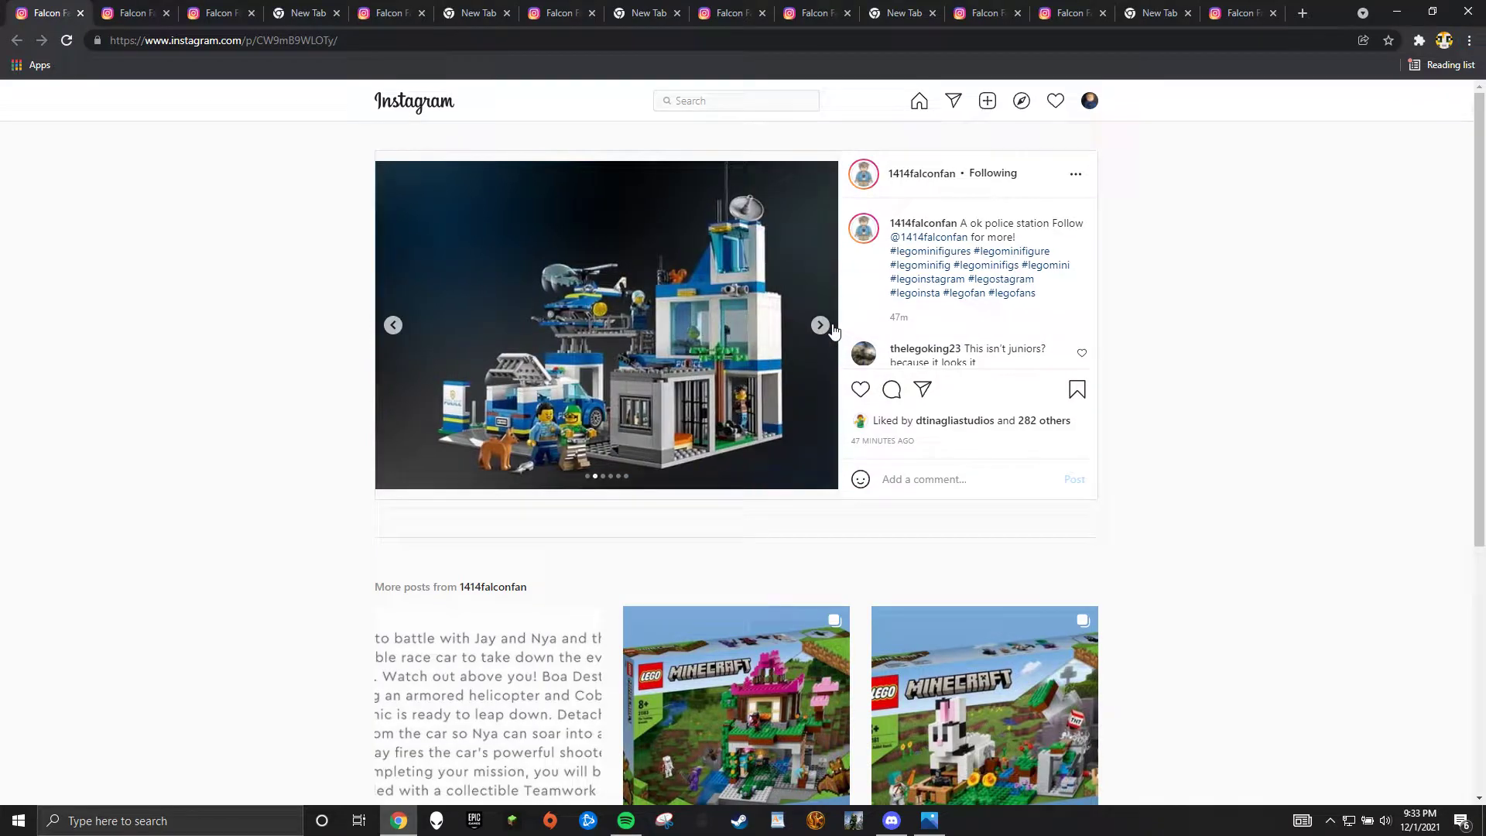
pyautogui.click(1468, 41)
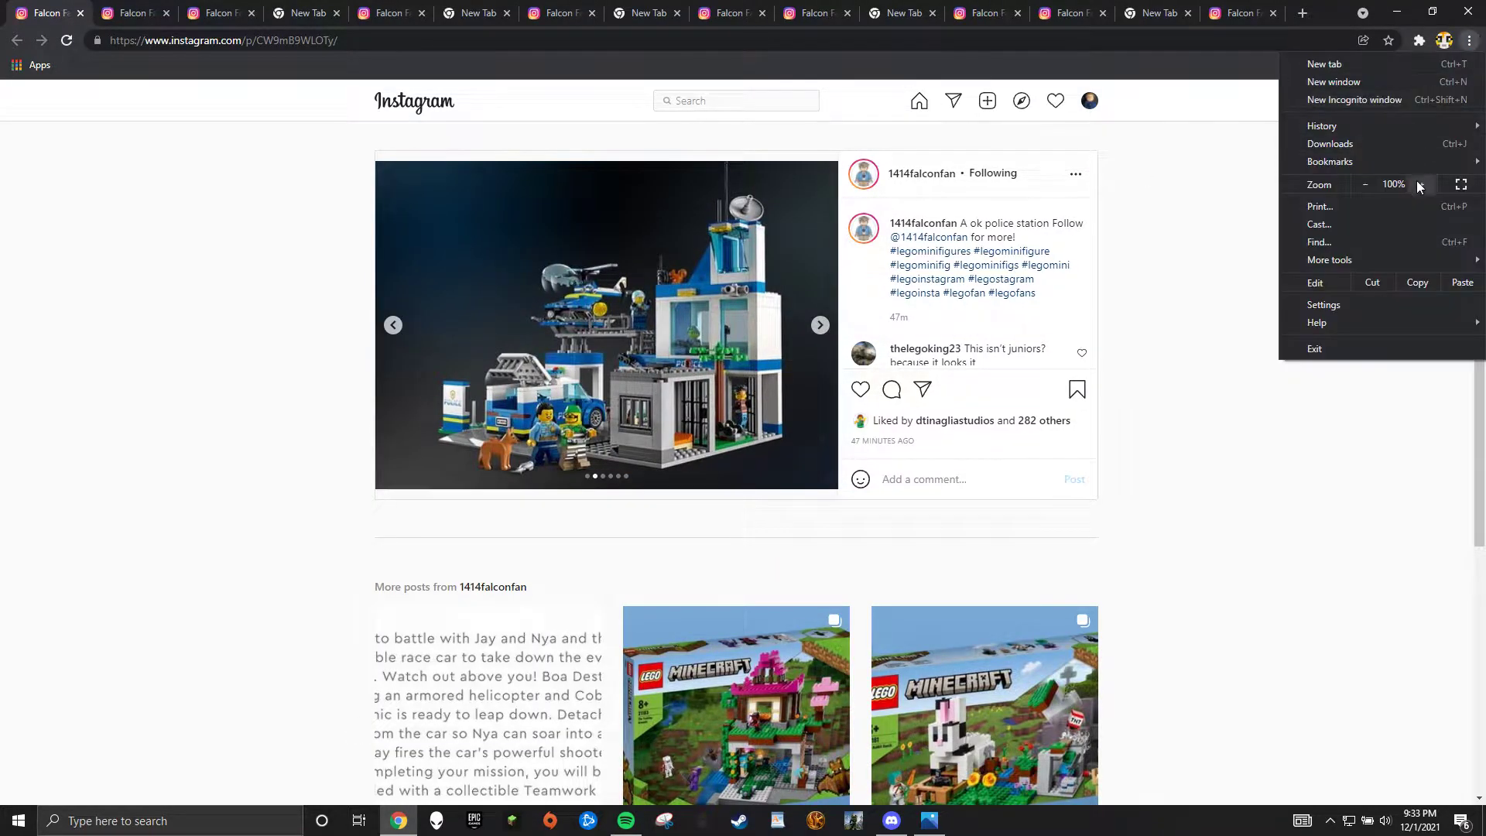
pyautogui.click(1419, 184)
pyautogui.click(1419, 184)
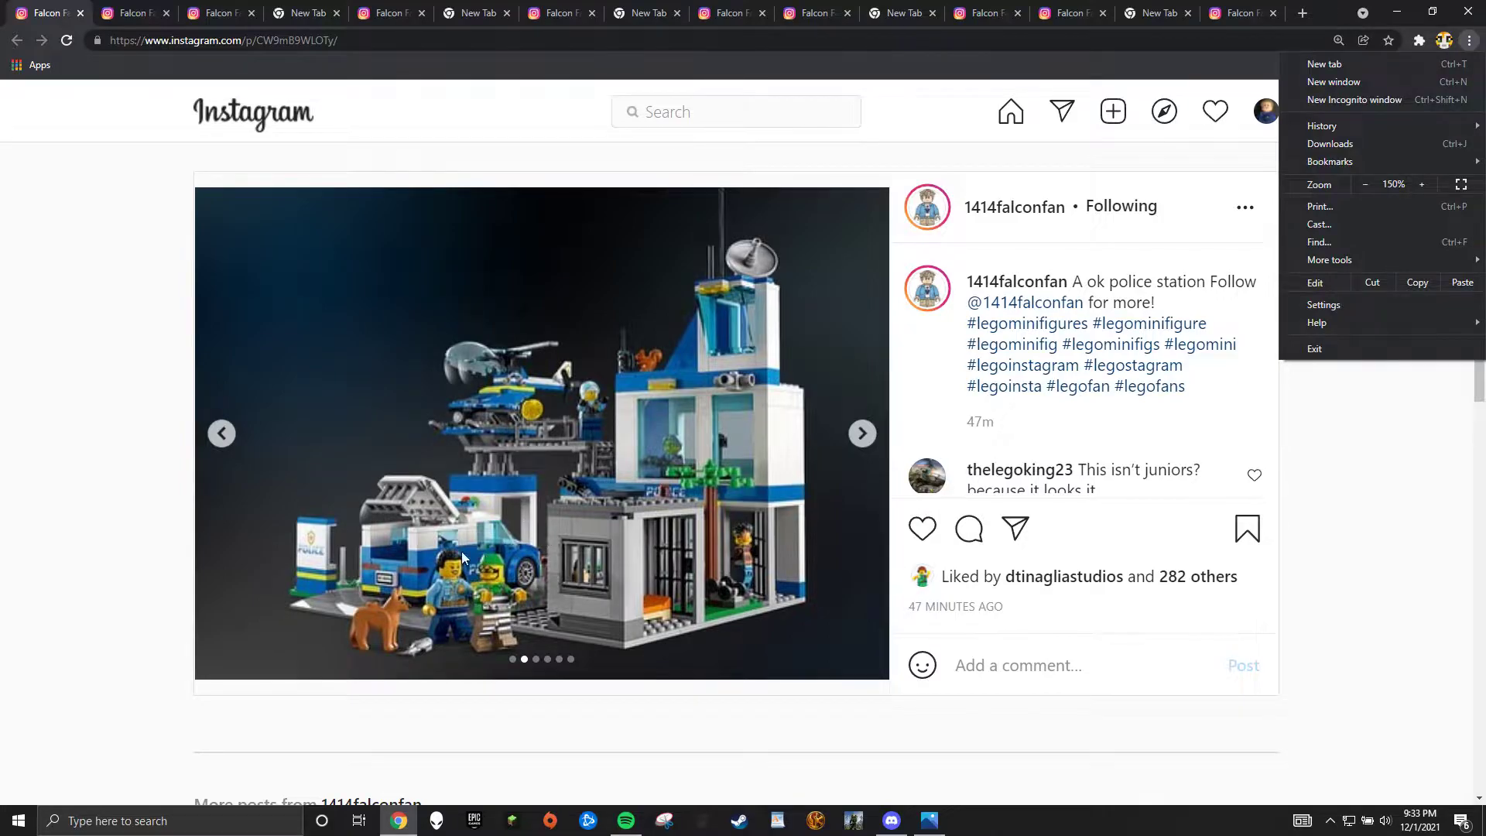
pyautogui.click(94, 394)
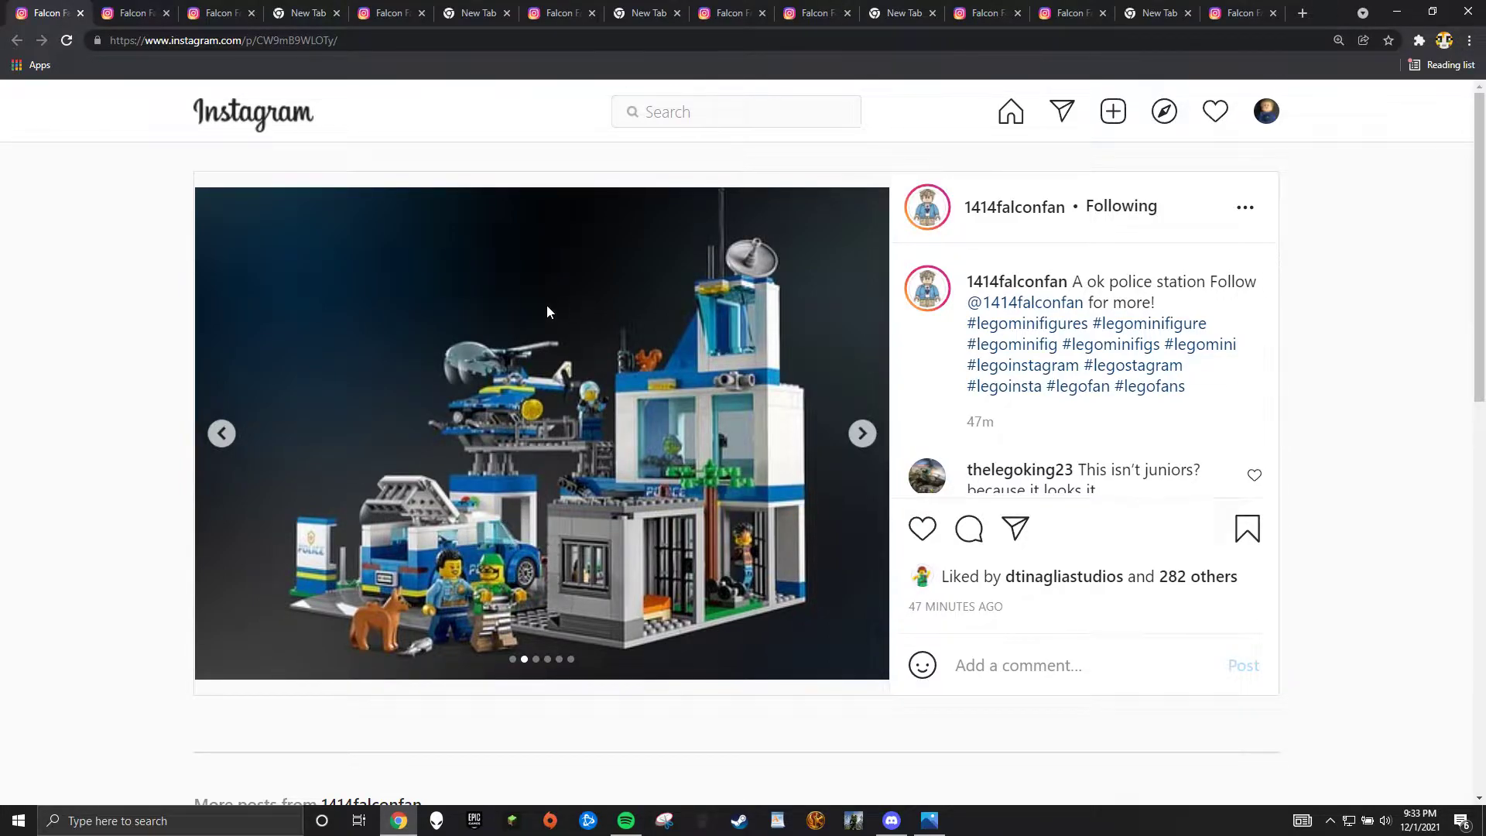
# Step: Page through the police station's third, fourth, fifth and last photos, then switch to the hospital tab
pyautogui.click(861, 433)
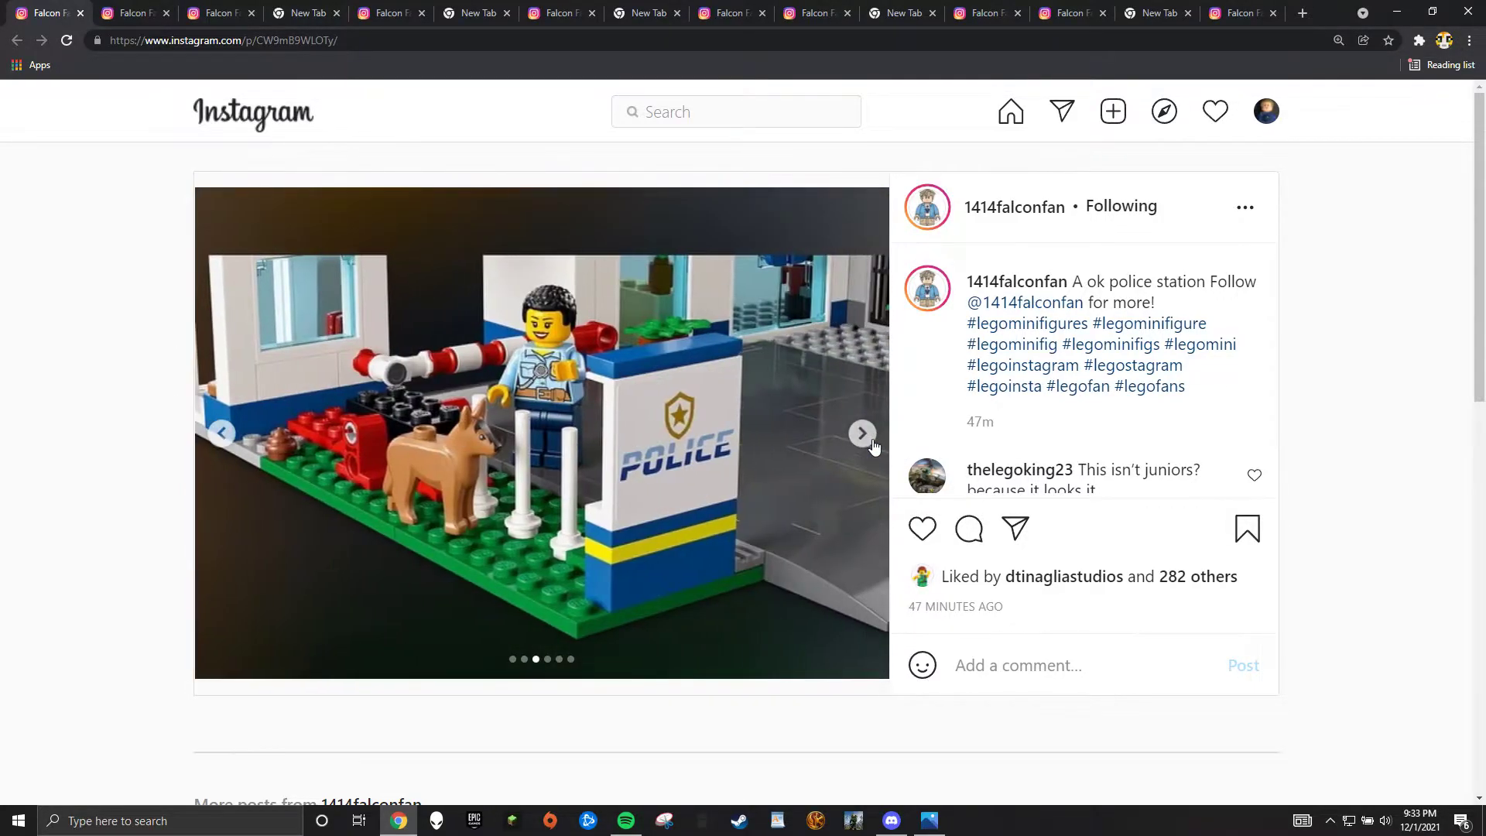
pyautogui.click(862, 434)
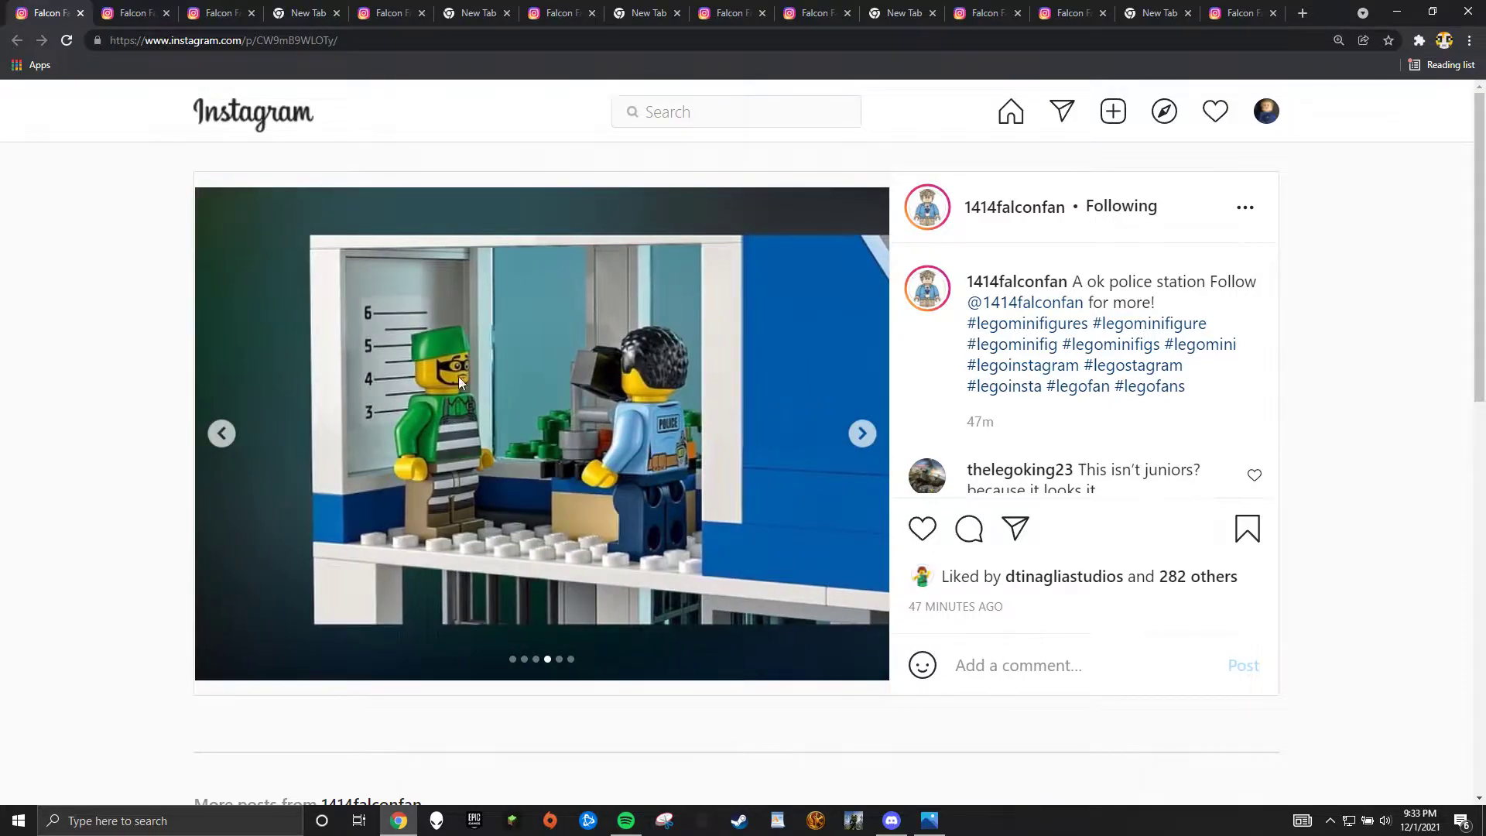
pyautogui.click(862, 434)
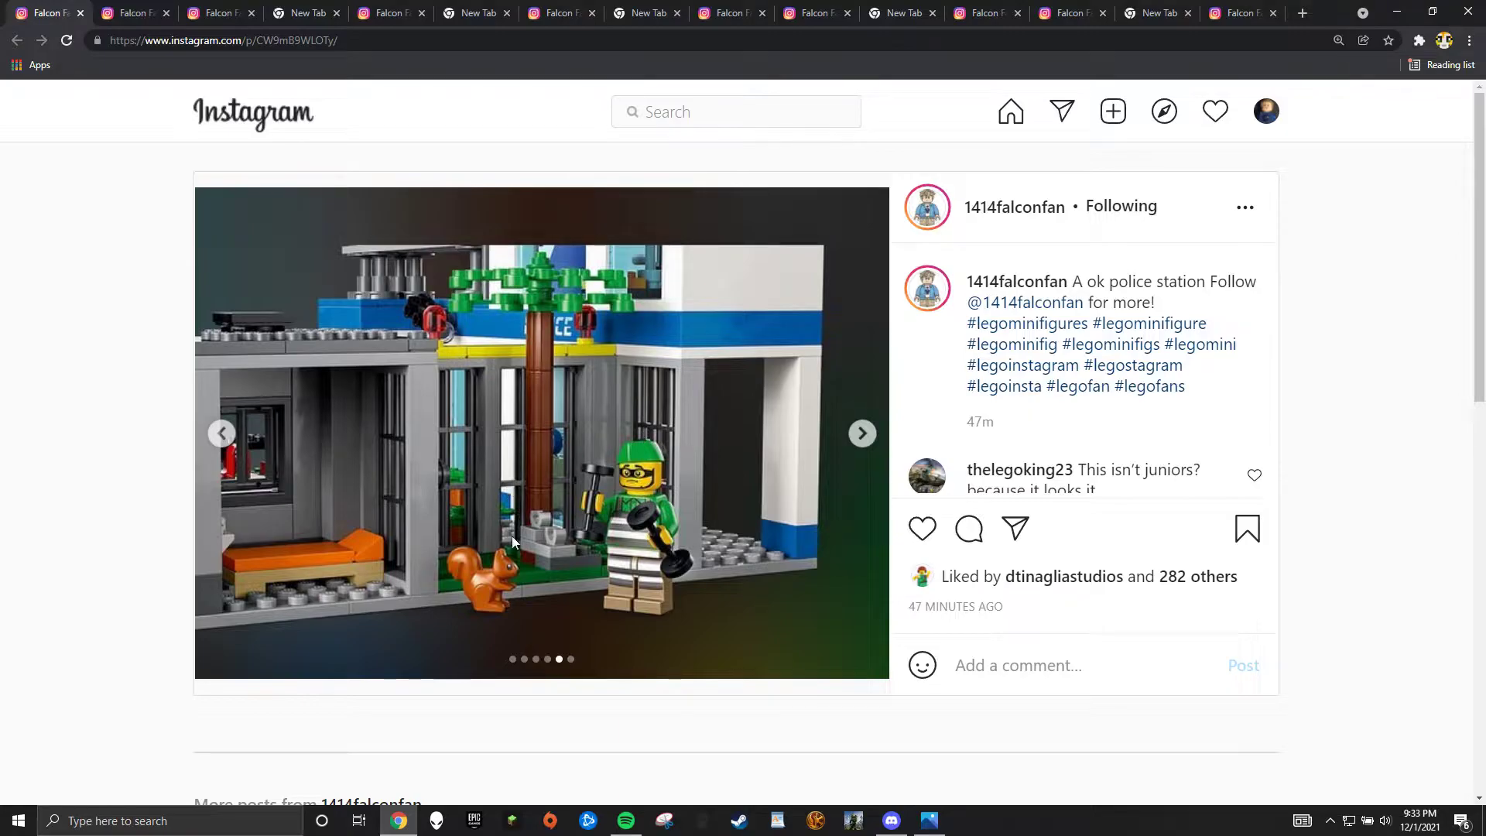
pyautogui.click(862, 434)
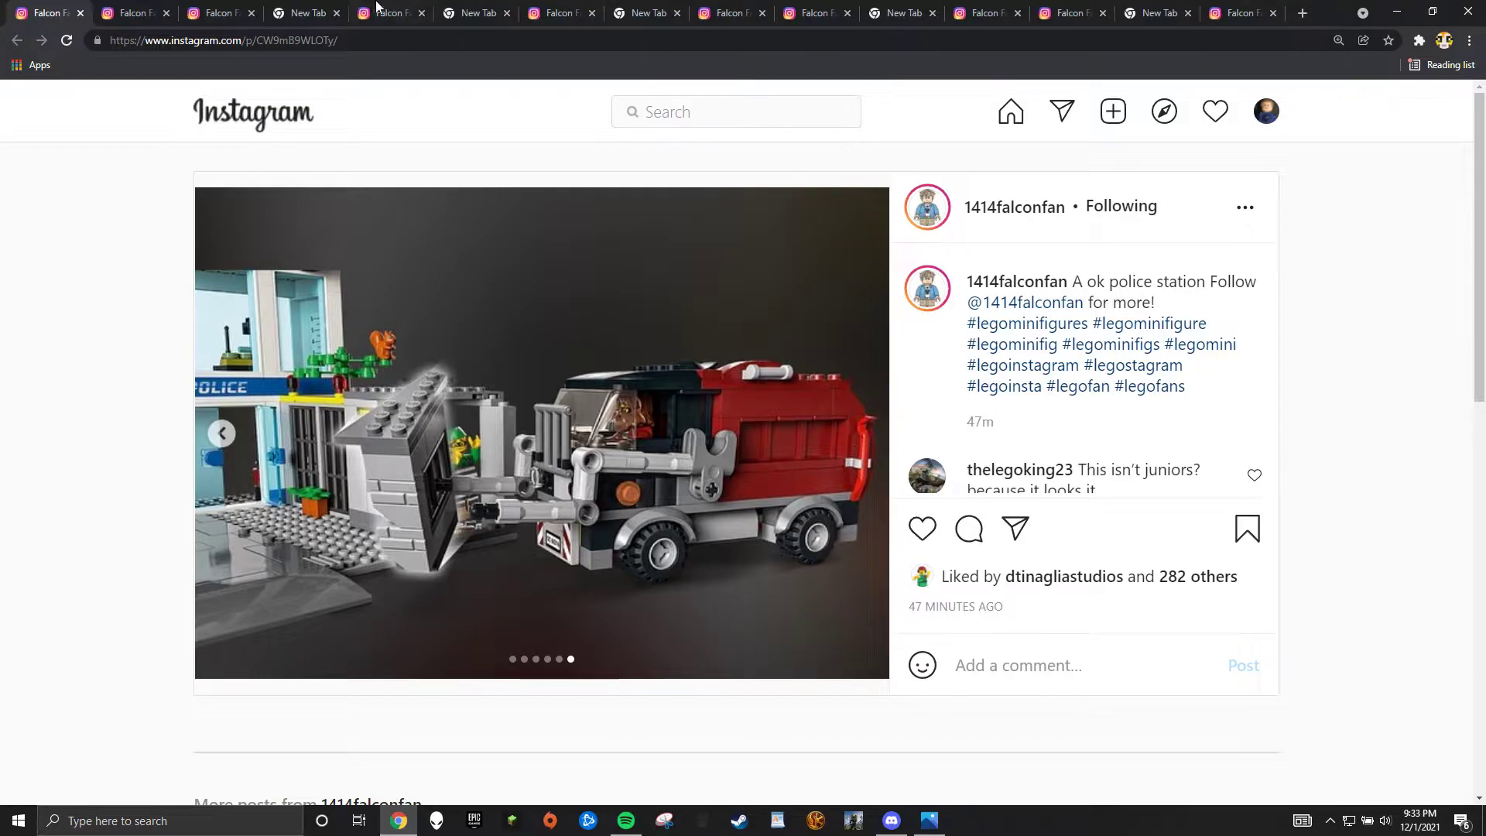
pyautogui.click(136, 13)
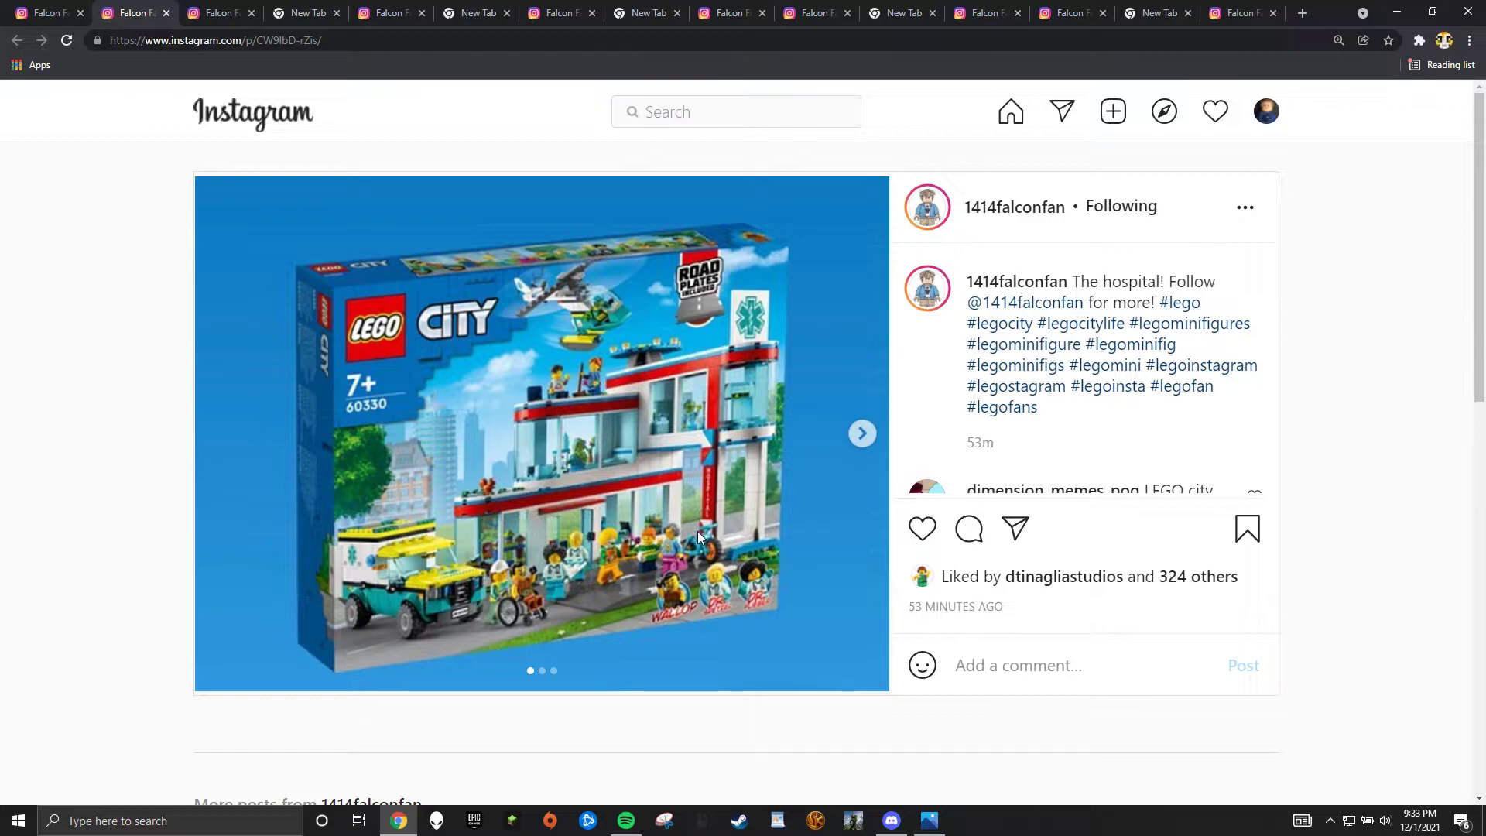
# Step: Advance the hospital carousel to the built-set and final photos, then switch to the moon base tab
pyautogui.click(862, 435)
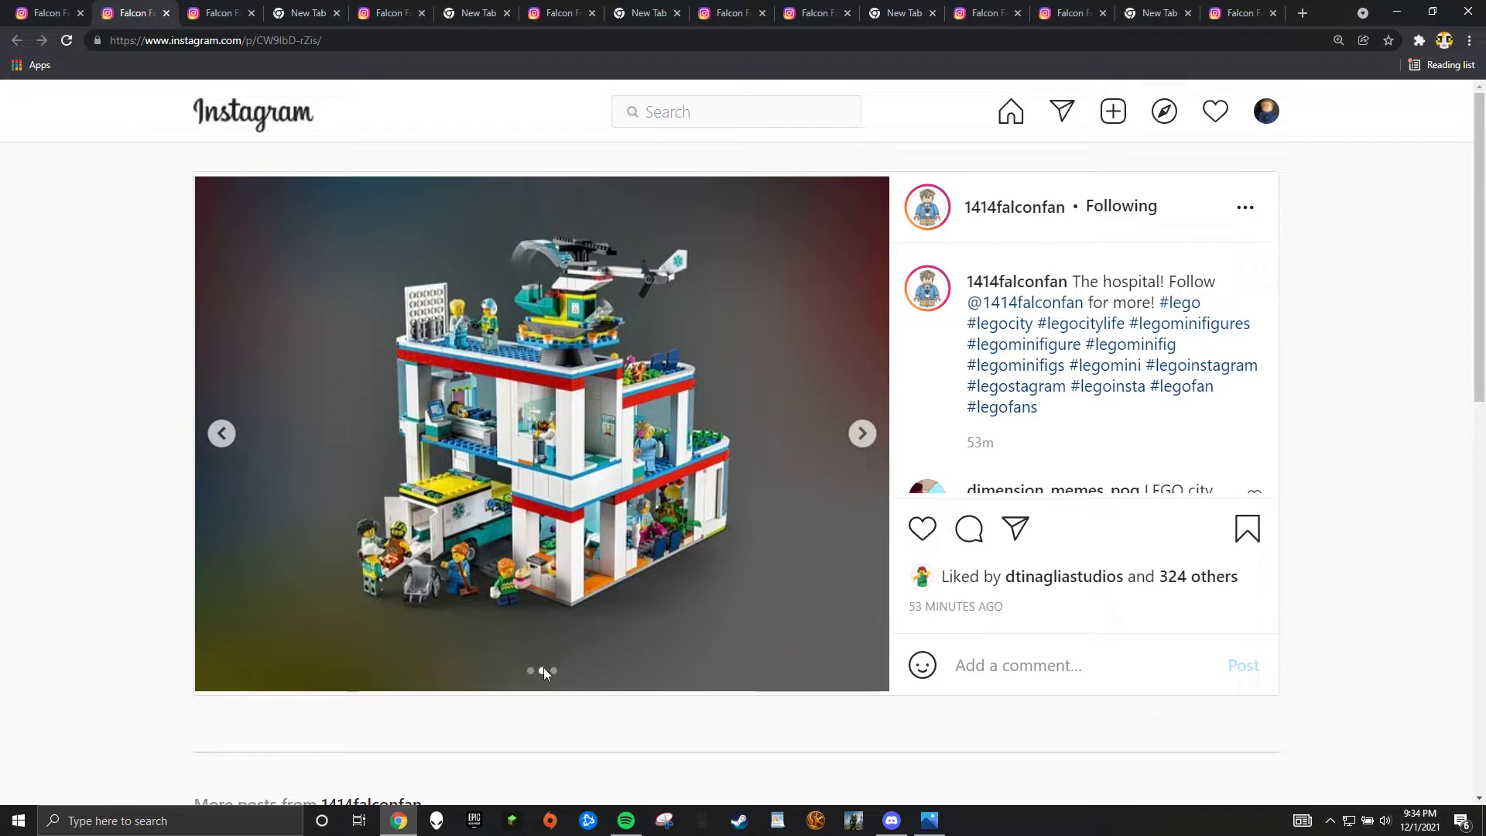
pyautogui.click(860, 434)
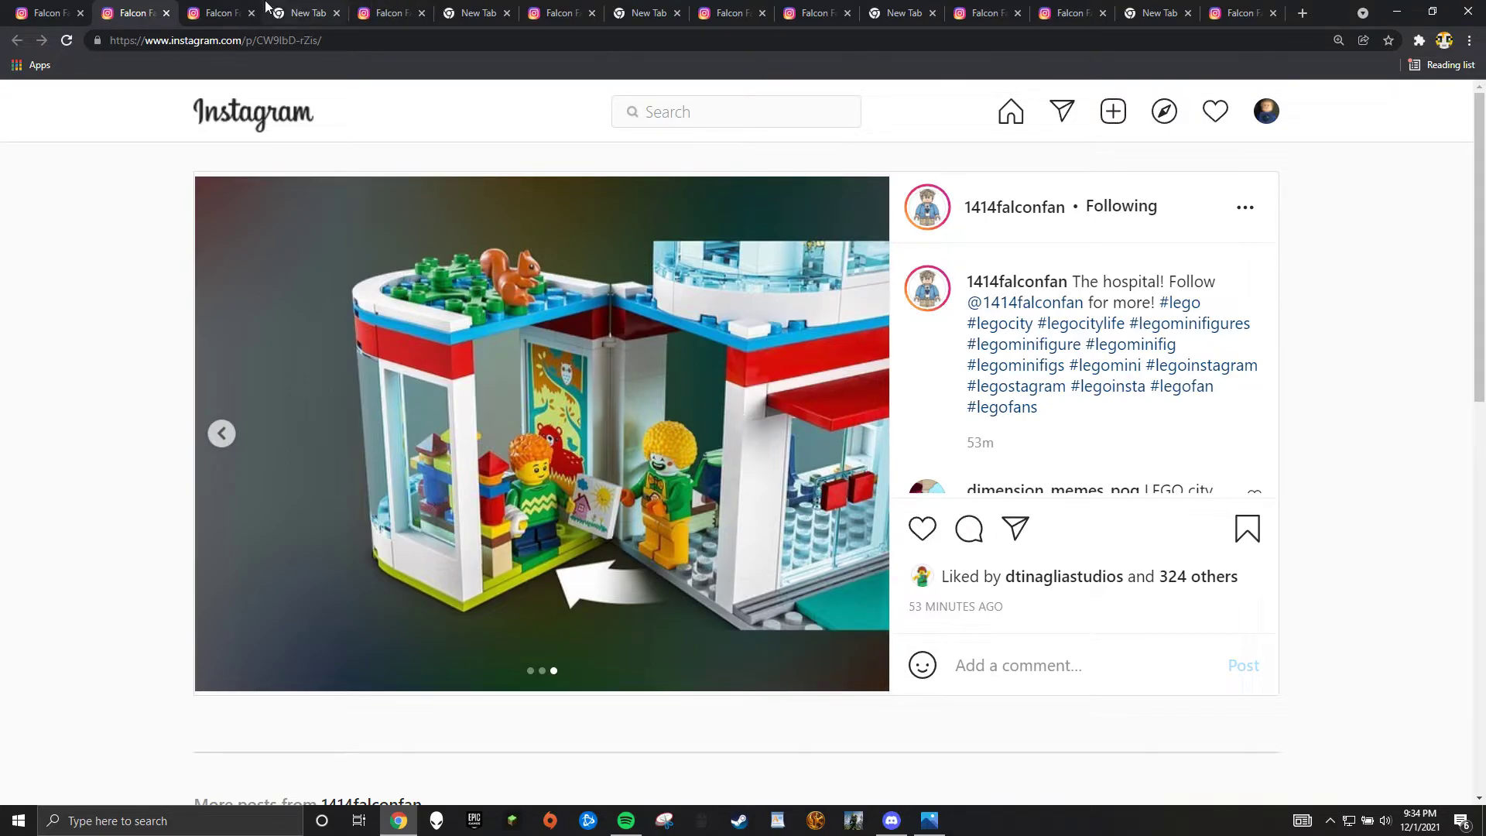
pyautogui.click(234, 10)
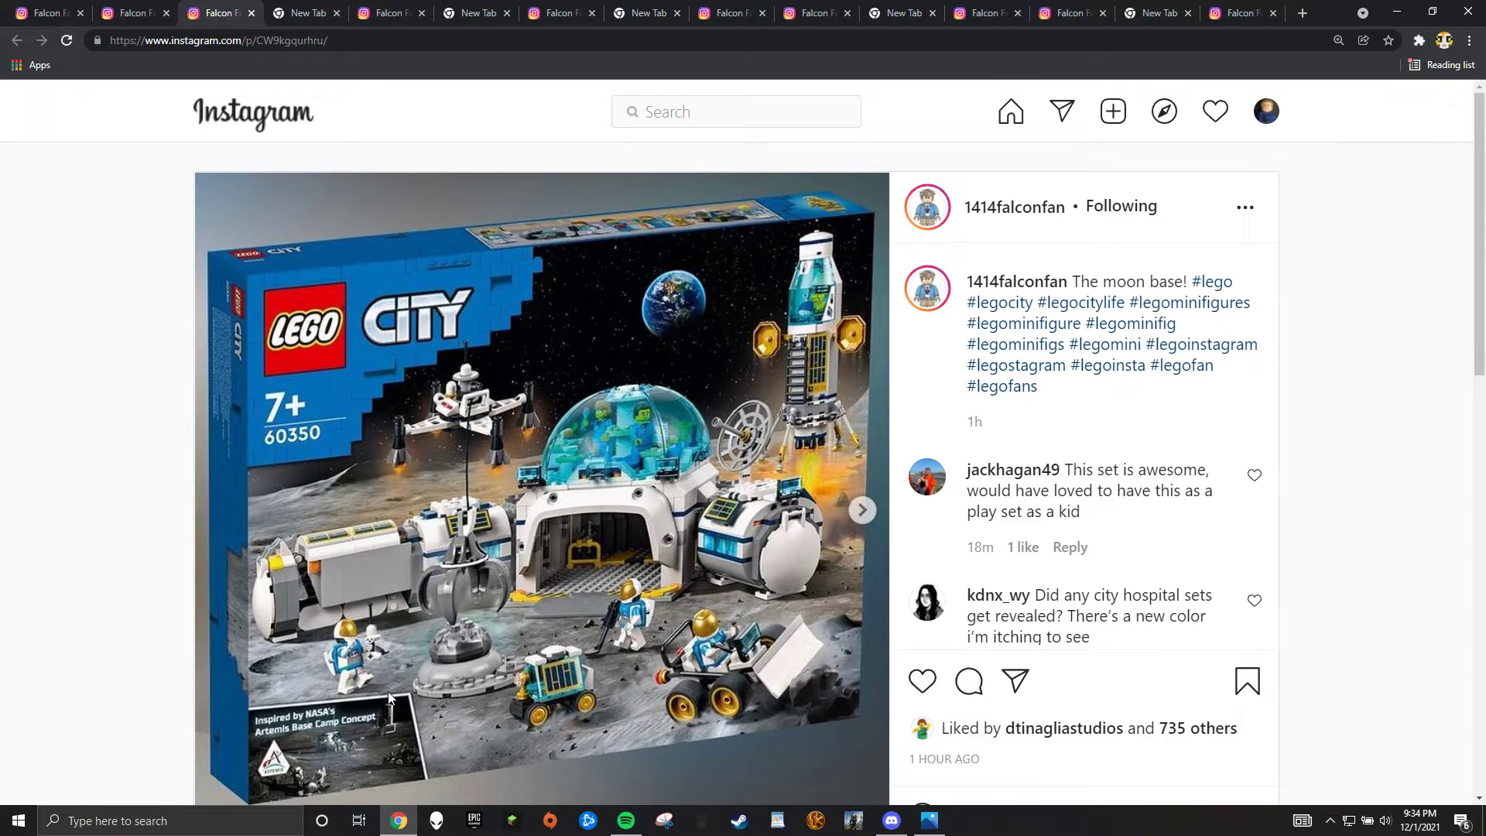
# Step: Step through the moon base minifigures, dome interior, rocket close-up and full-set photos
pyautogui.click(861, 510)
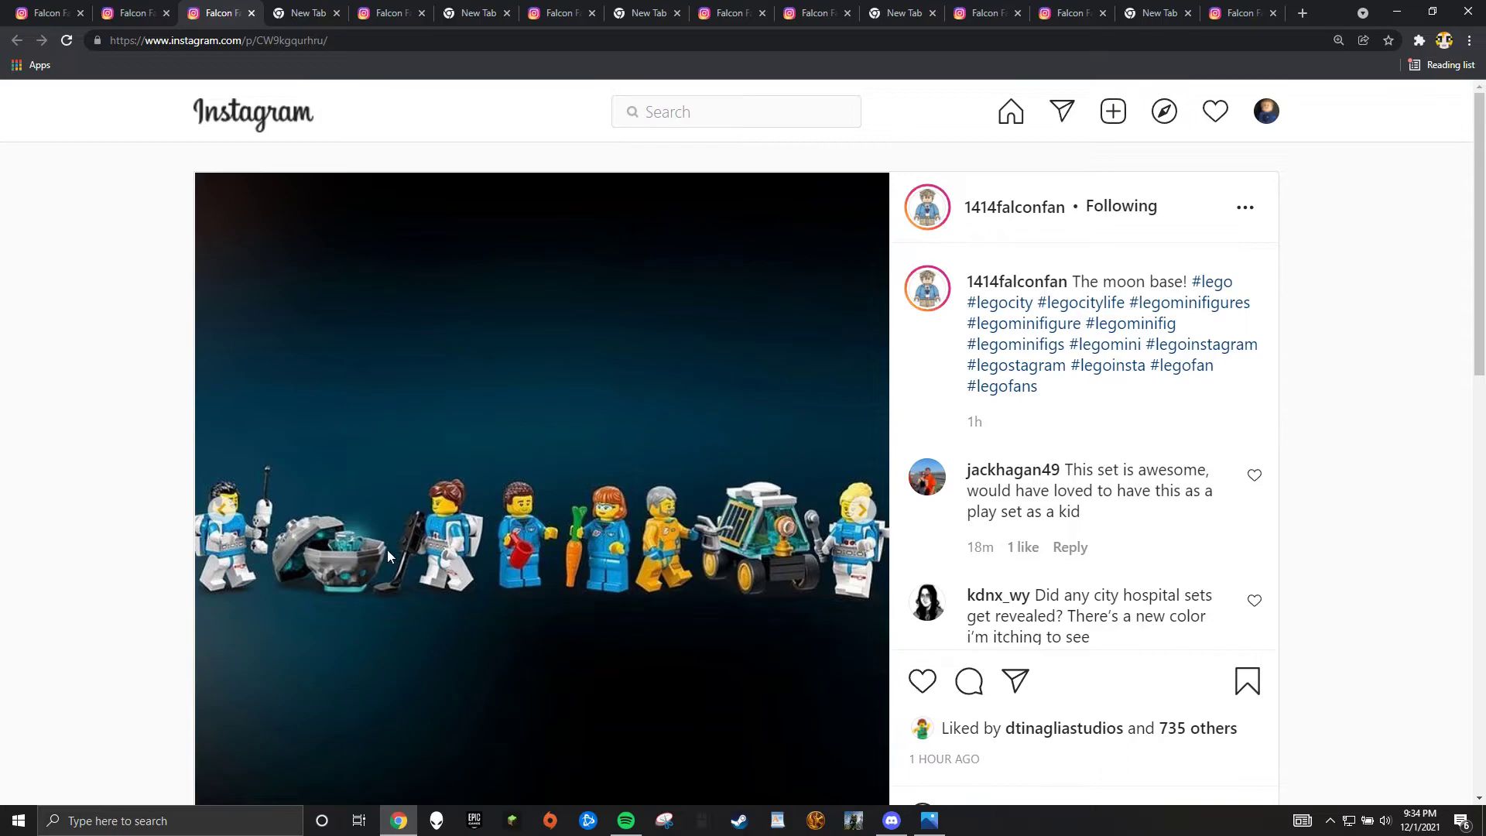
pyautogui.click(862, 510)
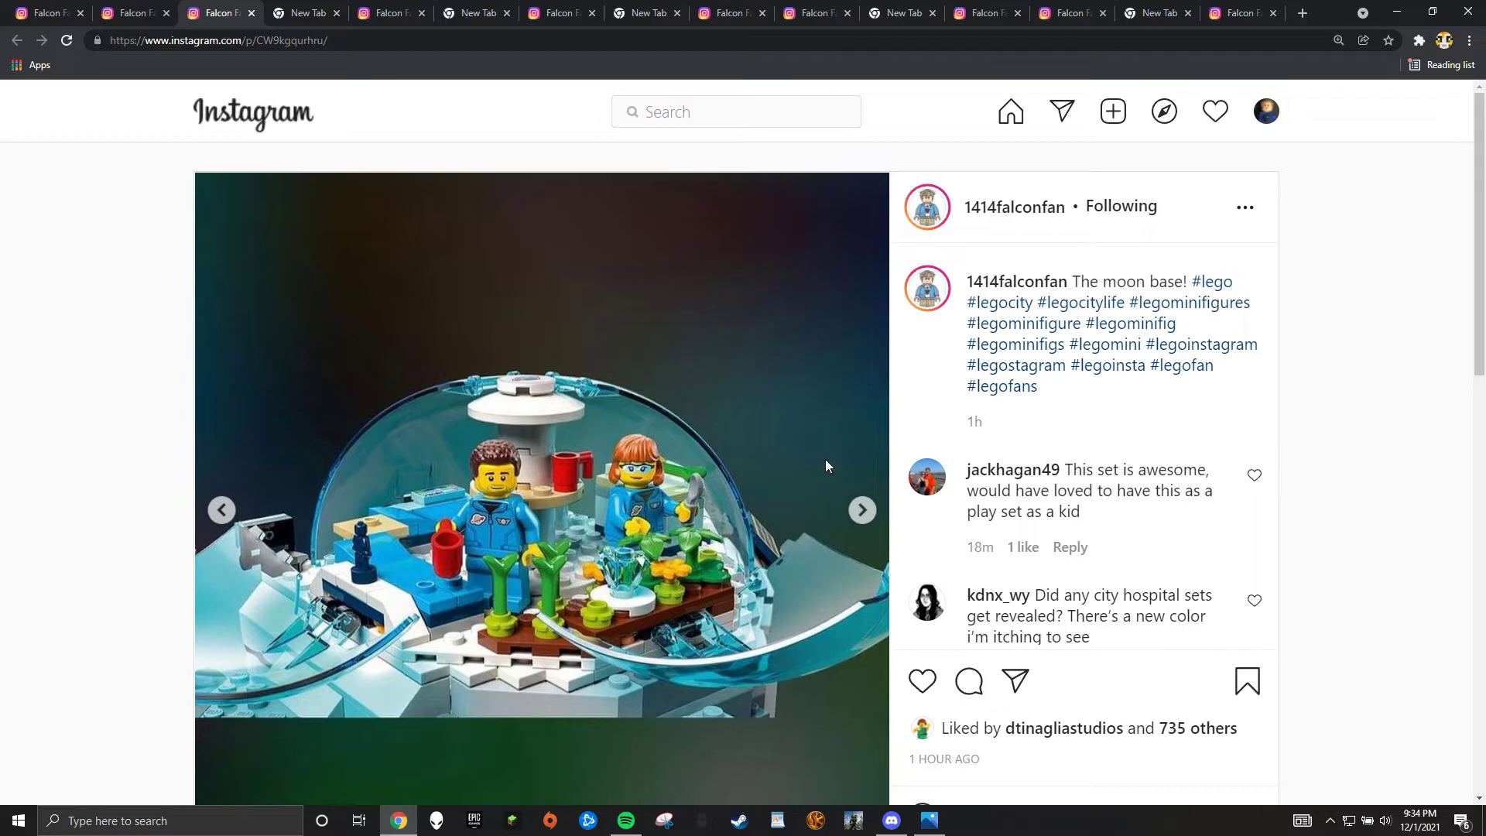
pyautogui.click(861, 510)
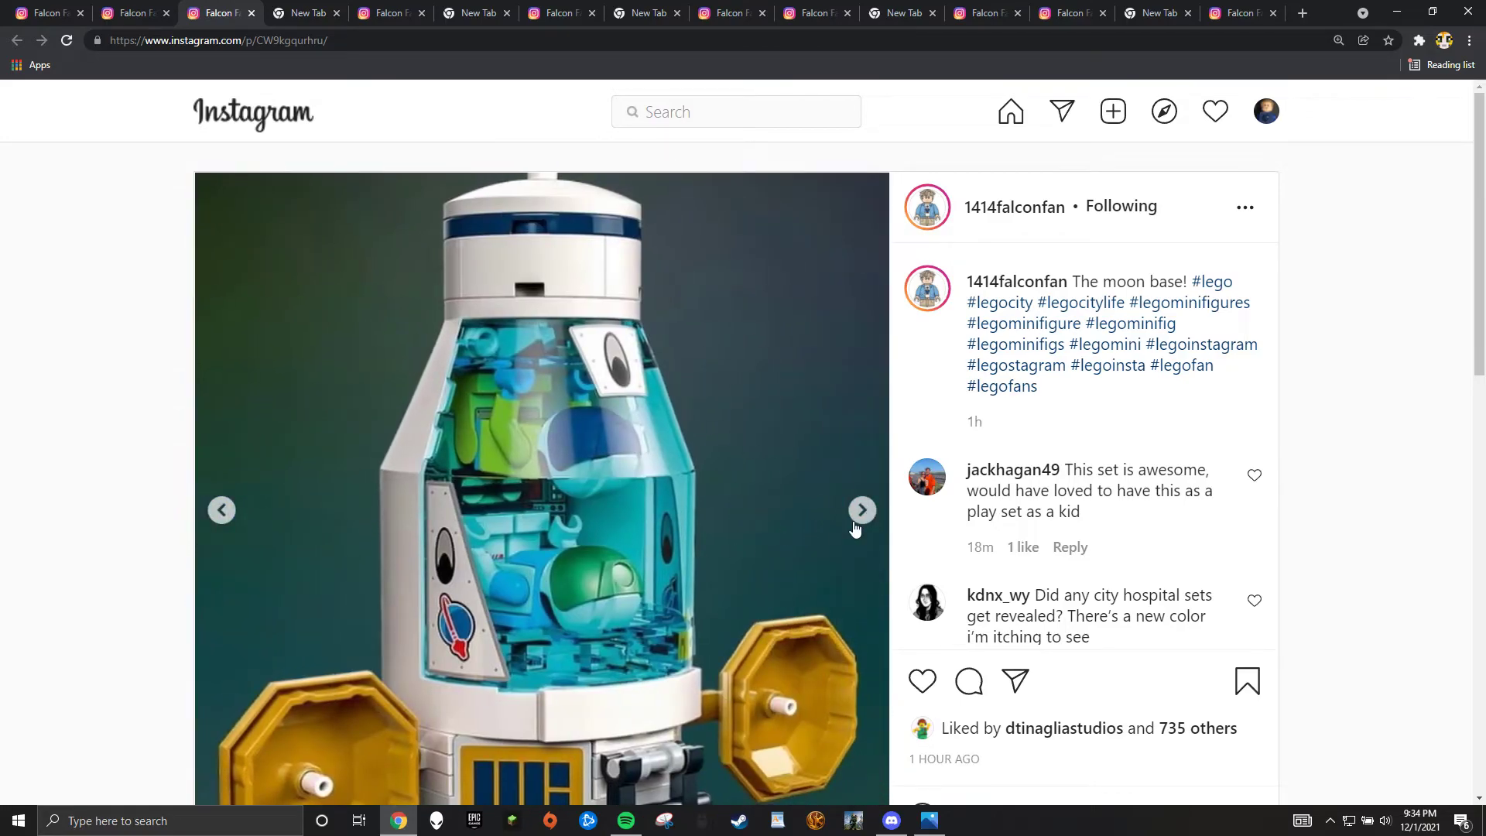
pyautogui.click(861, 516)
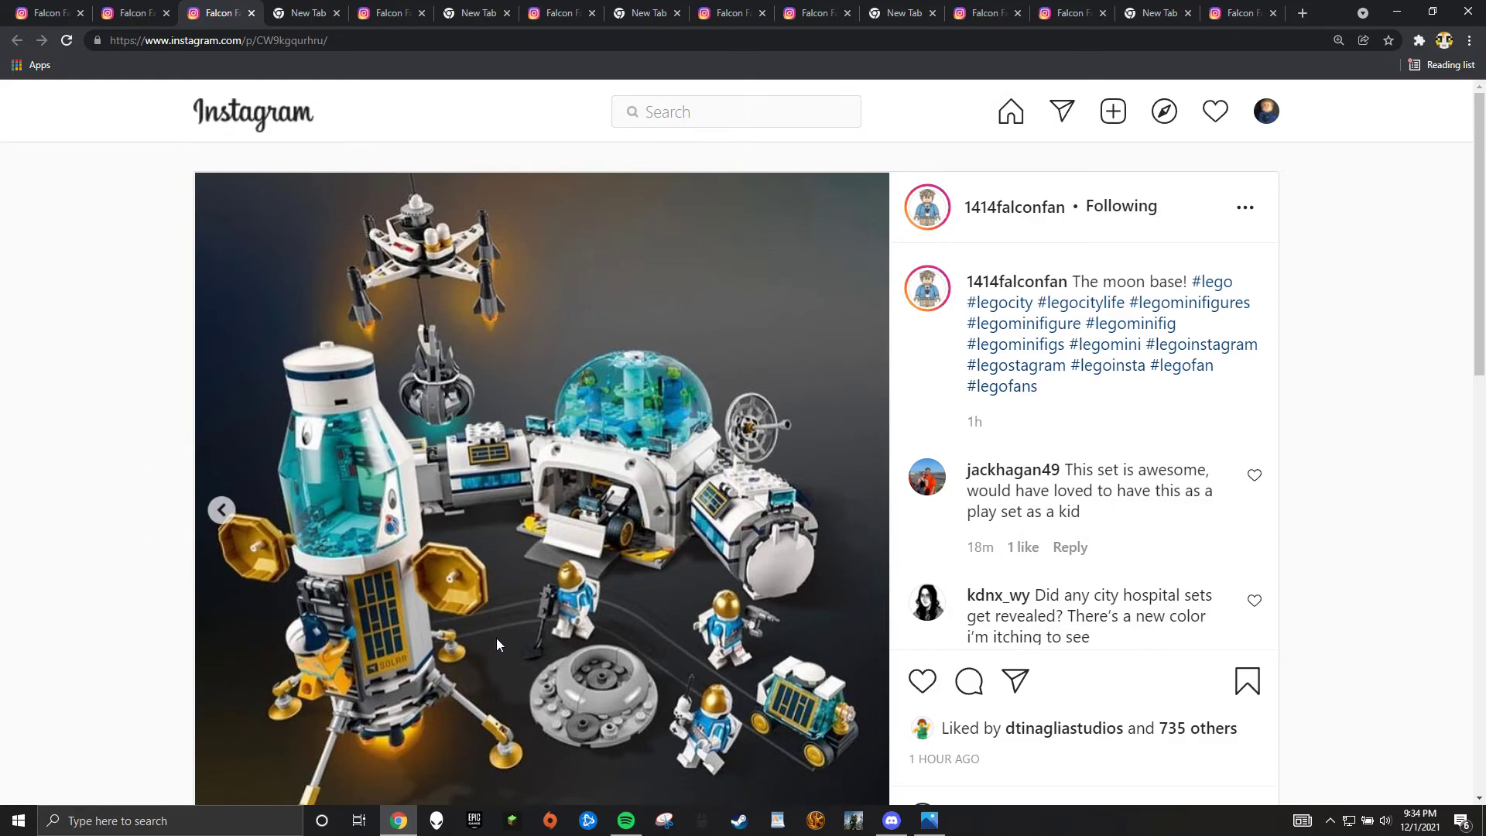
pyautogui.hotkey('alt', 'z')
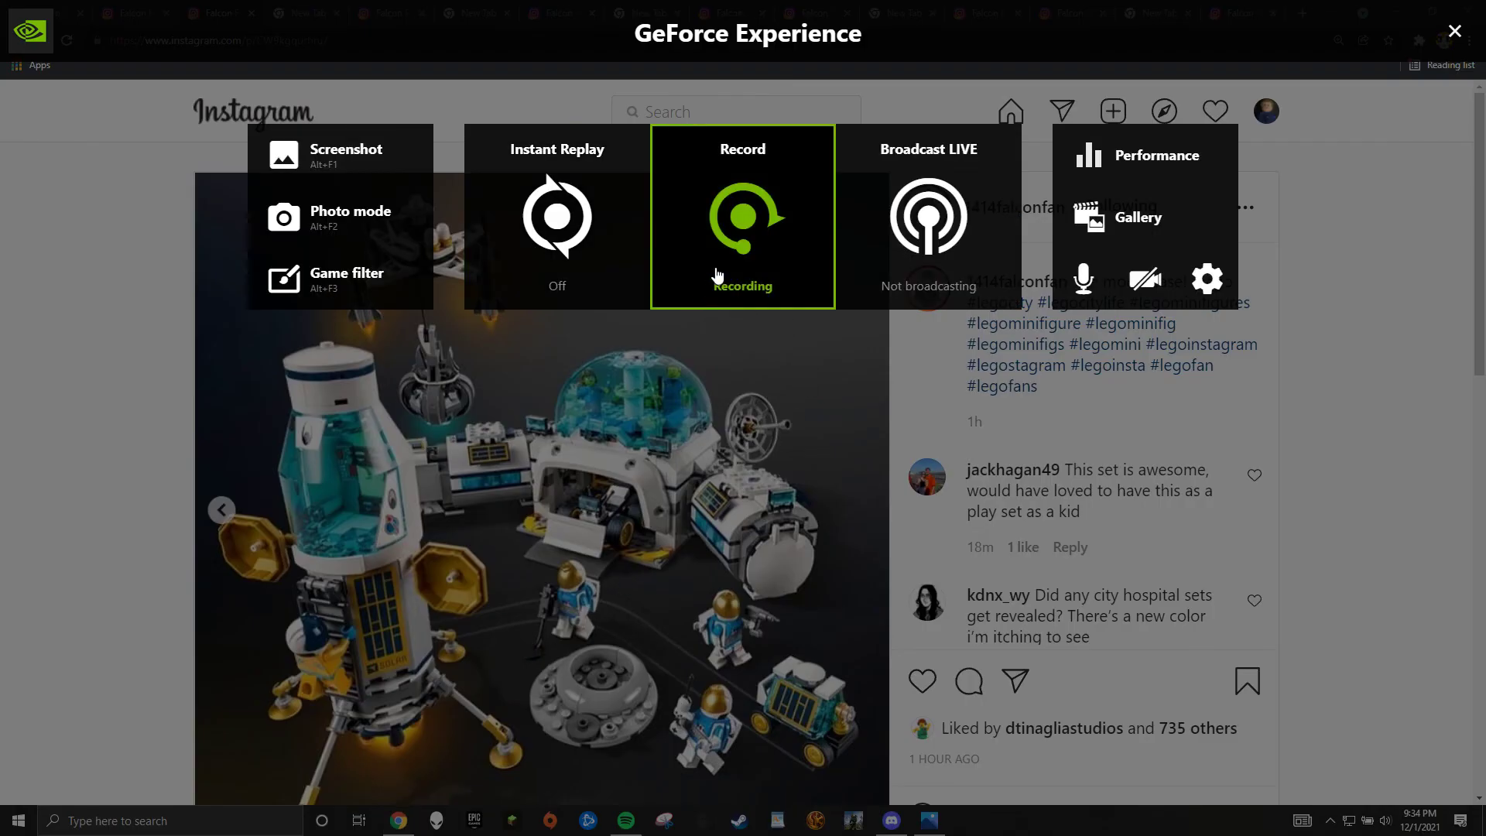